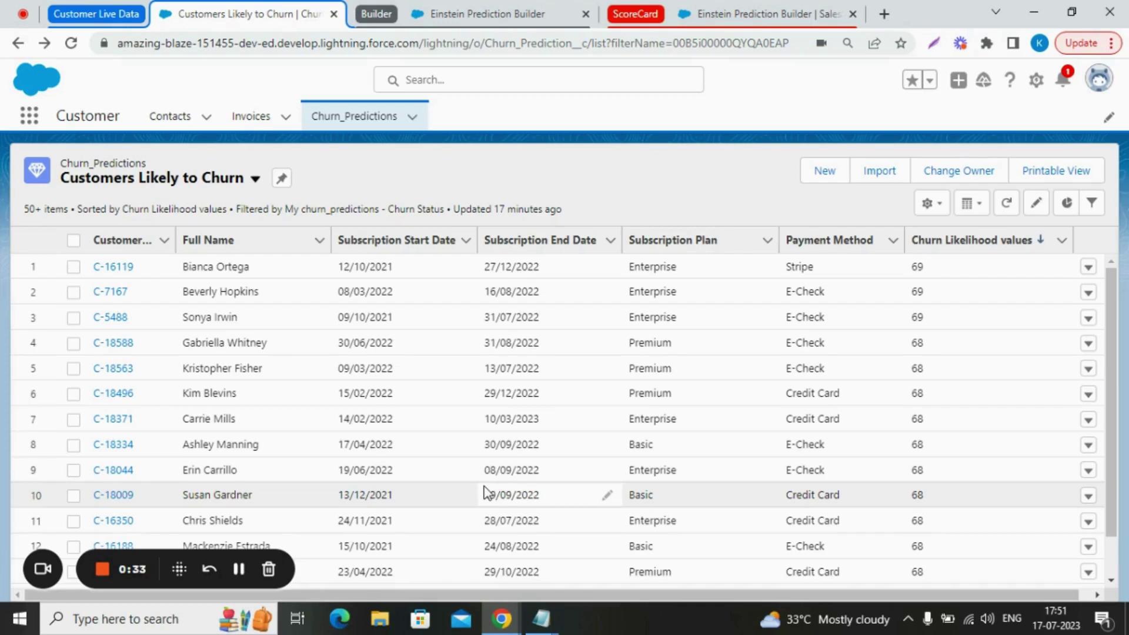
# Step: Review the Churn Propensity Analyzer's name, API name Churn_Propensity_Analyzer and Yes/No prediction type
pyautogui.click(488, 14)
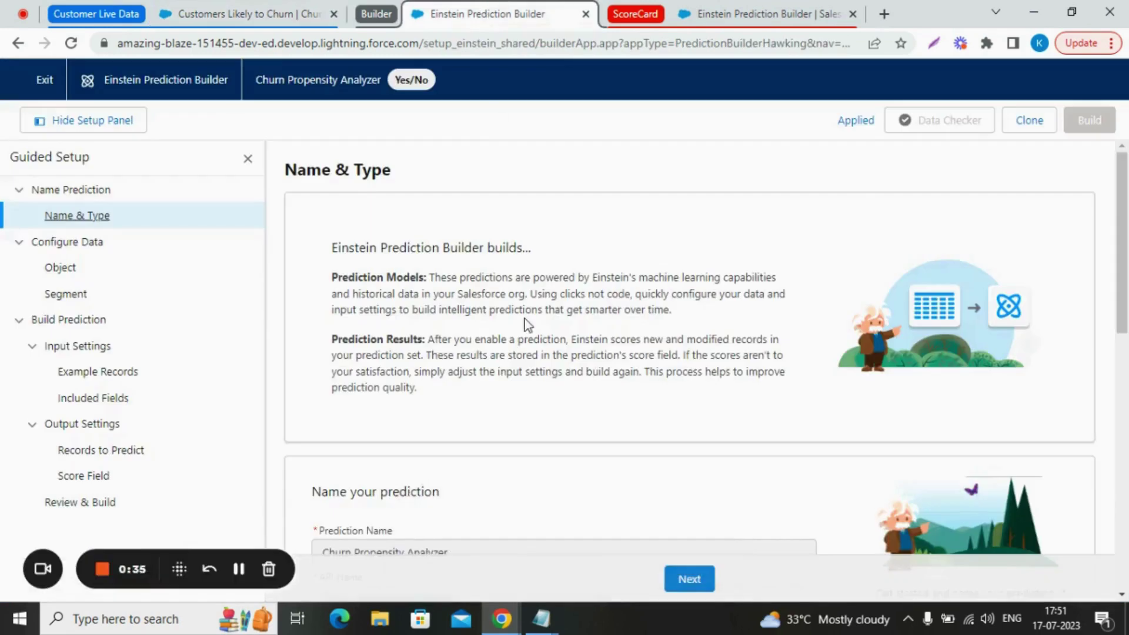
pyautogui.scroll(-1, 527, 325)
pyautogui.scroll(-2, 528, 325)
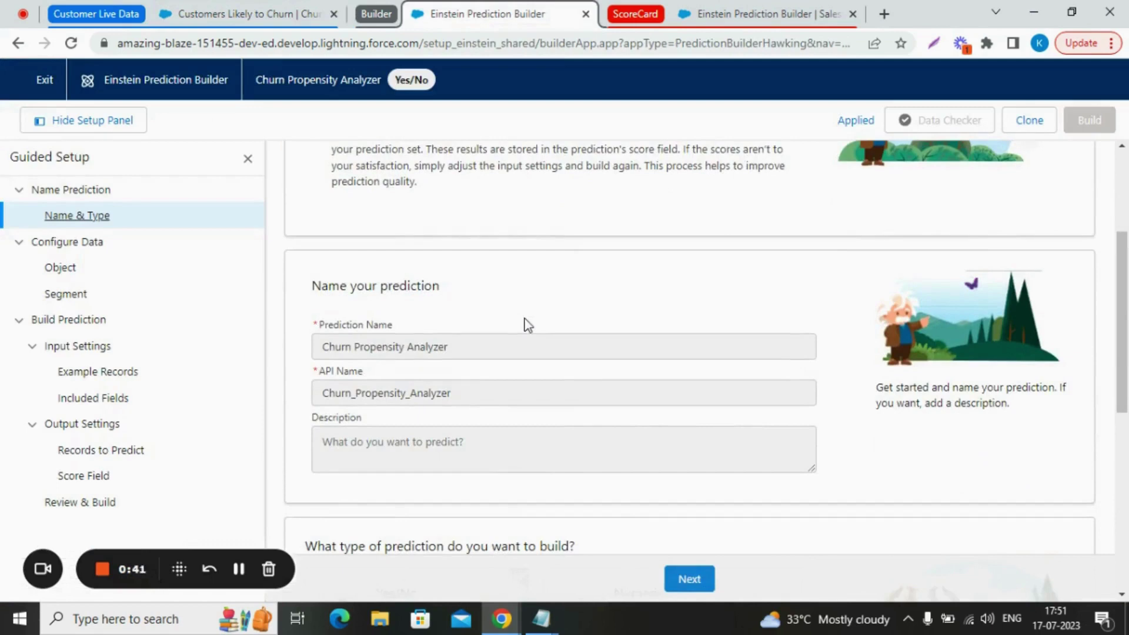
pyautogui.scroll(-4, 528, 325)
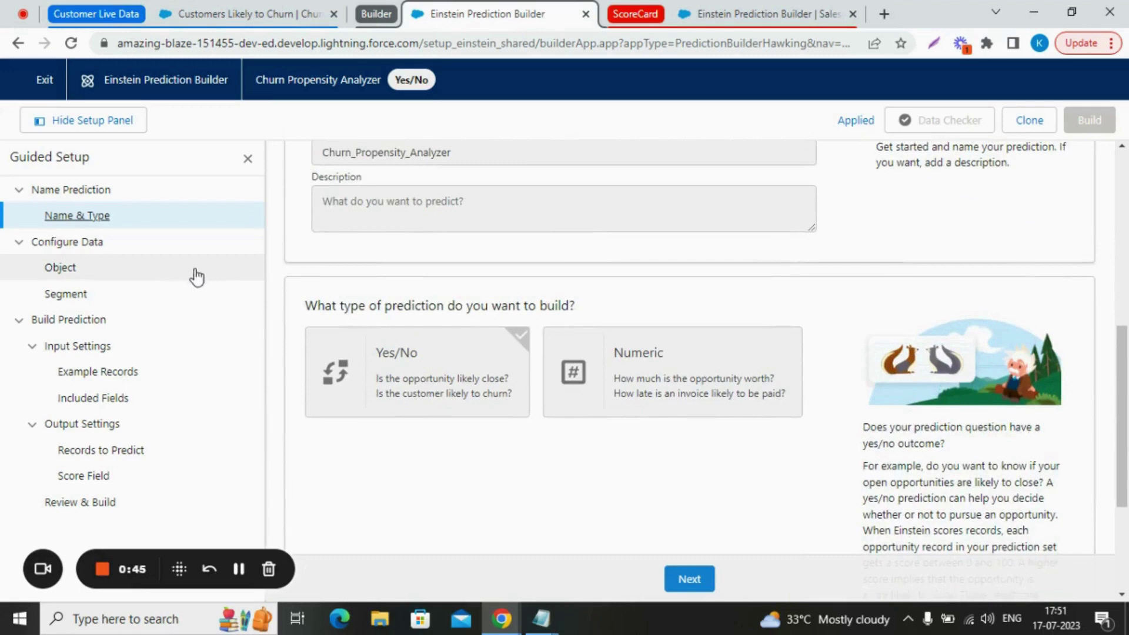
# Step: Confirm Churn_Prediction is the prediction object, then view the Segment step's options
pyautogui.click(186, 270)
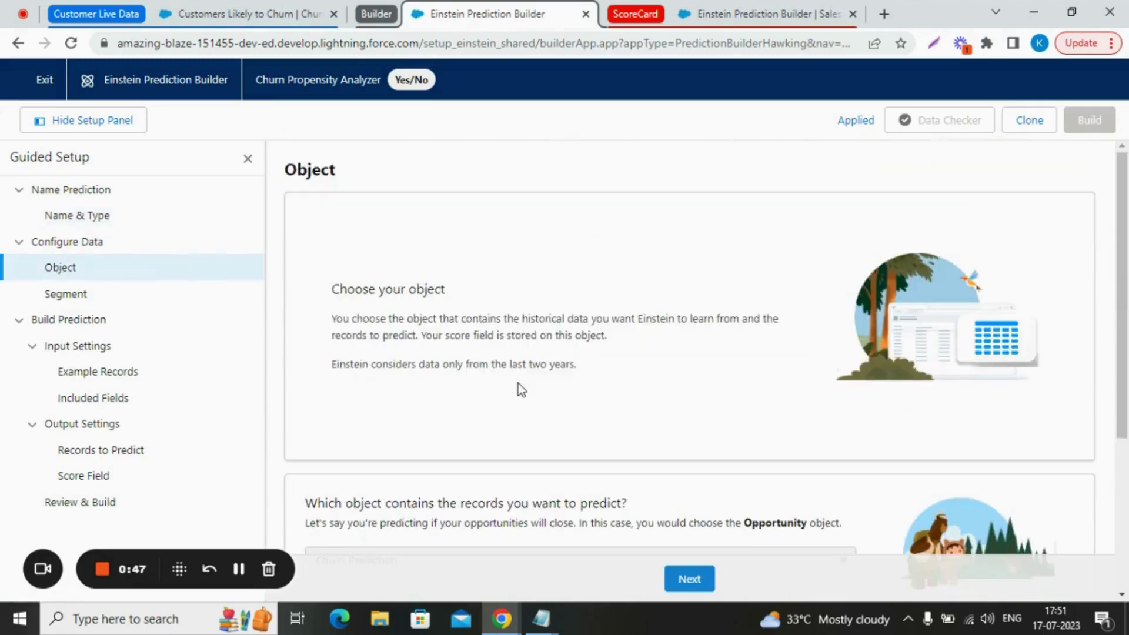
pyautogui.scroll(-3, 517, 382)
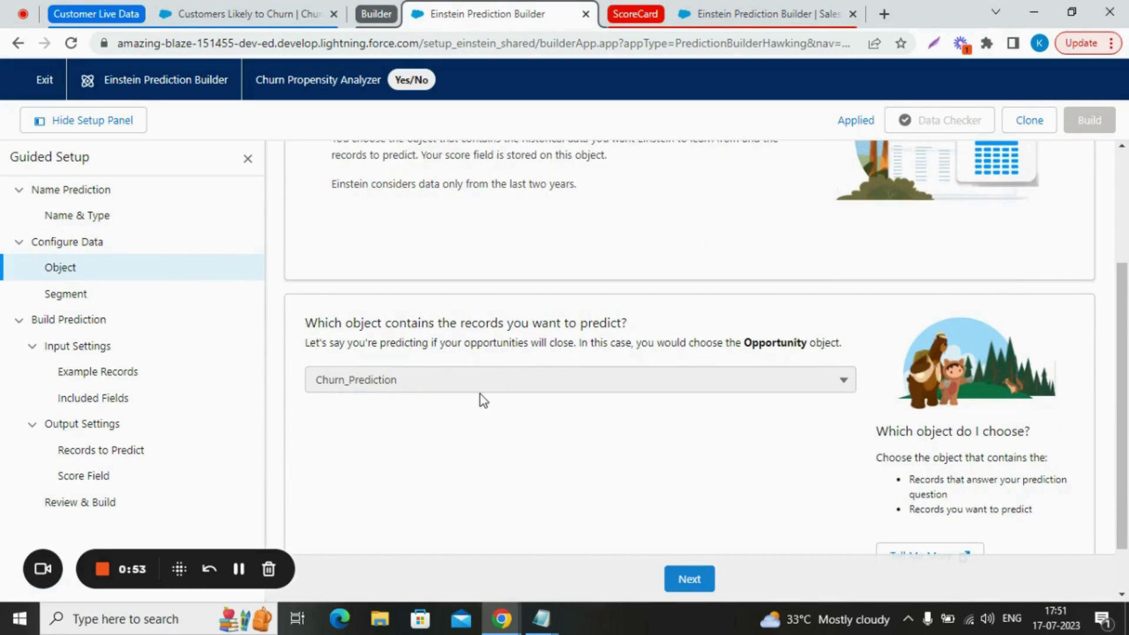
pyautogui.click(173, 296)
pyautogui.scroll(-3, 486, 353)
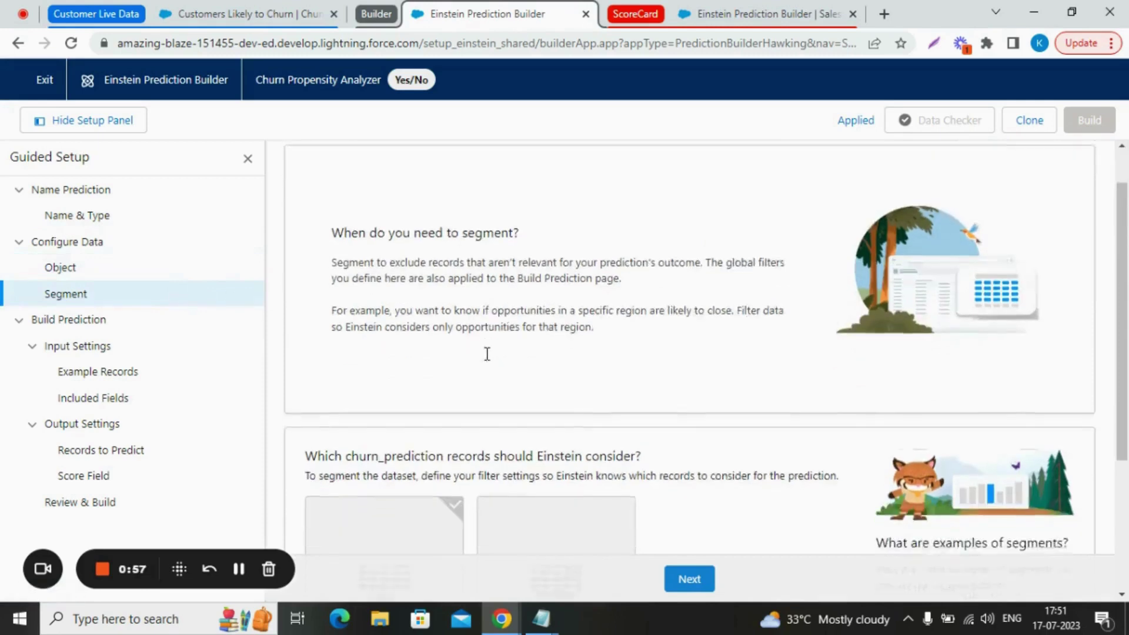
pyautogui.scroll(-2, 487, 359)
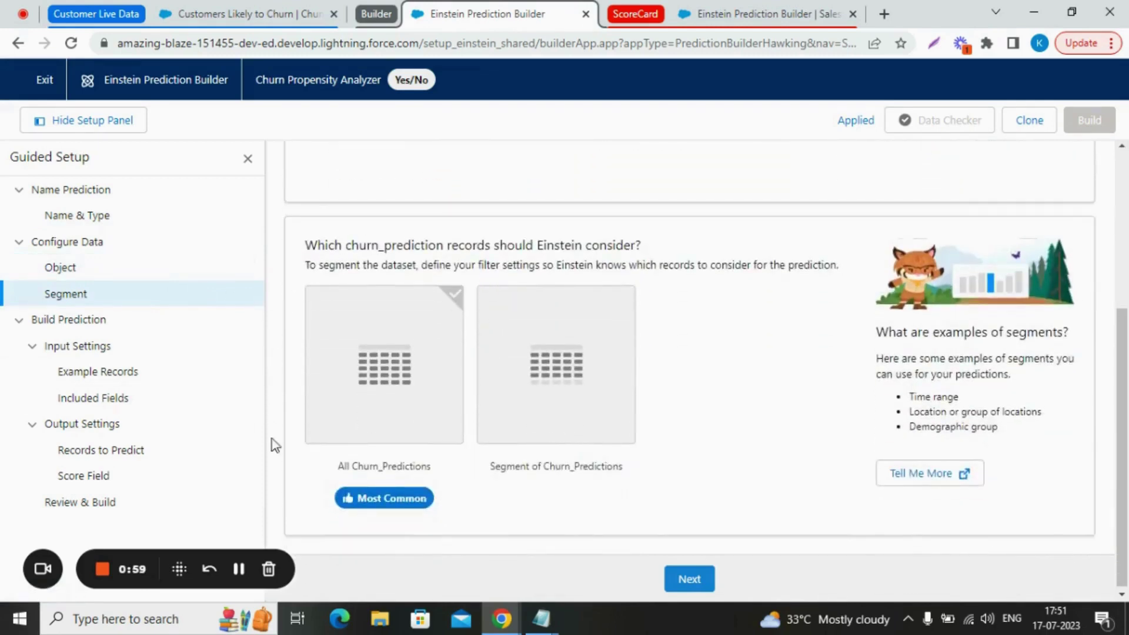
# Step: Read through the Example Records yes and no custom logic, ending at Churn Status not equal to Pending
pyautogui.click(167, 373)
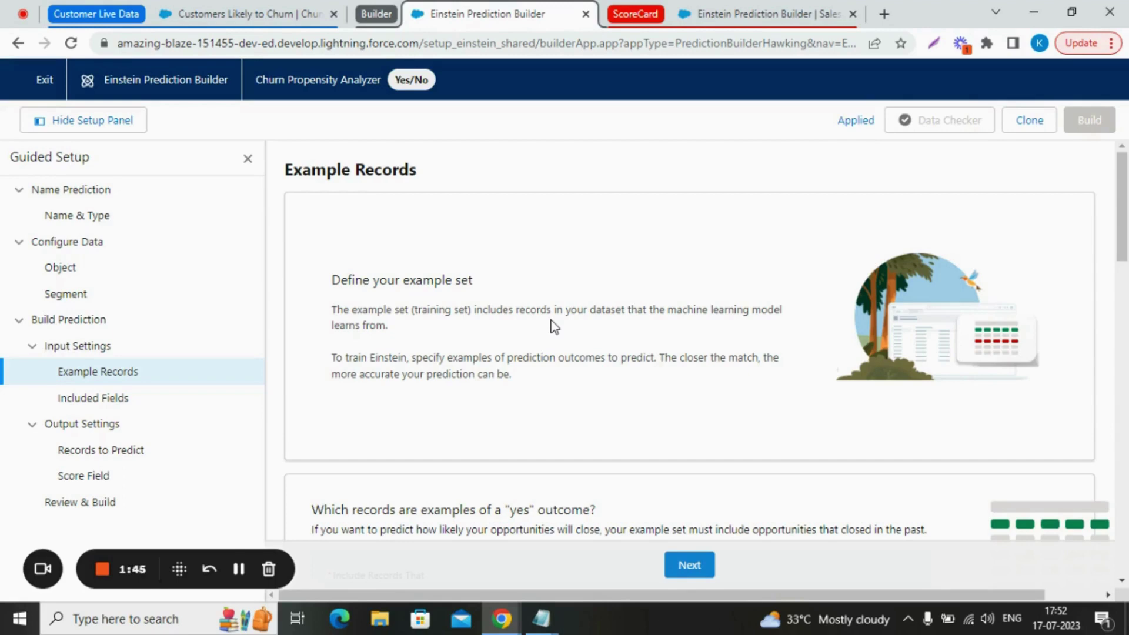
pyautogui.scroll(-5, 552, 326)
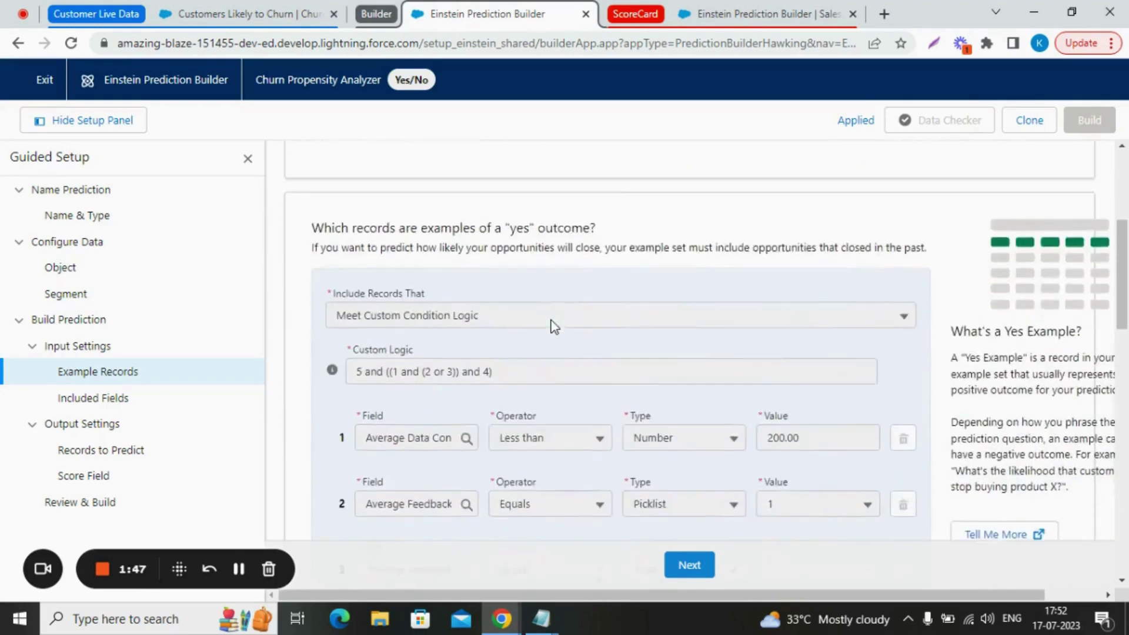
pyautogui.scroll(-1, 550, 320)
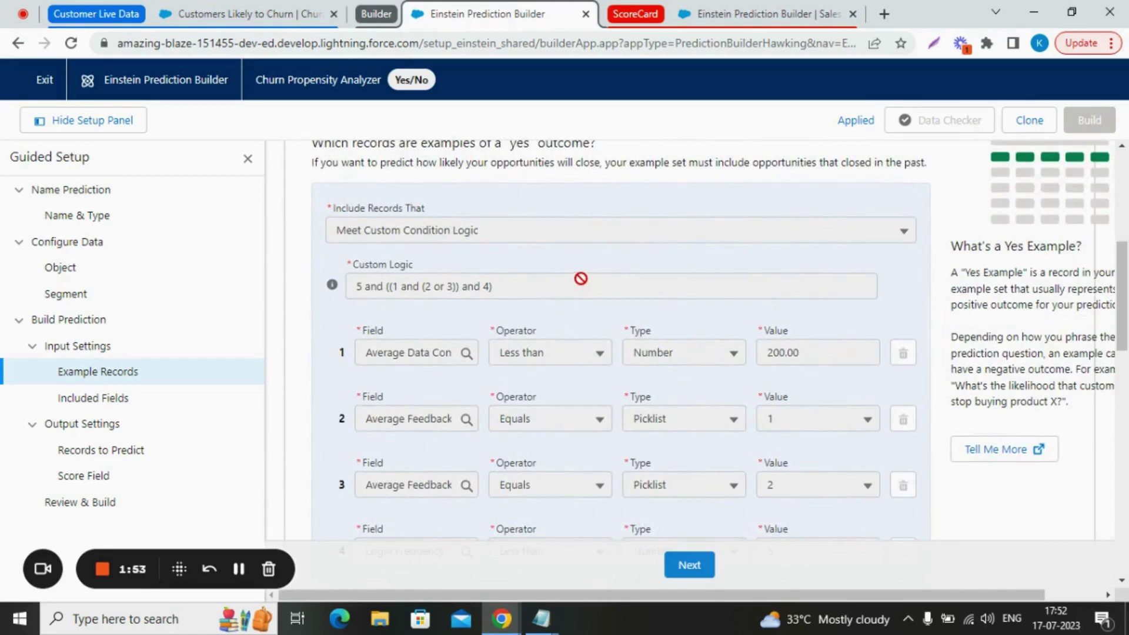
pyautogui.scroll(-2, 442, 454)
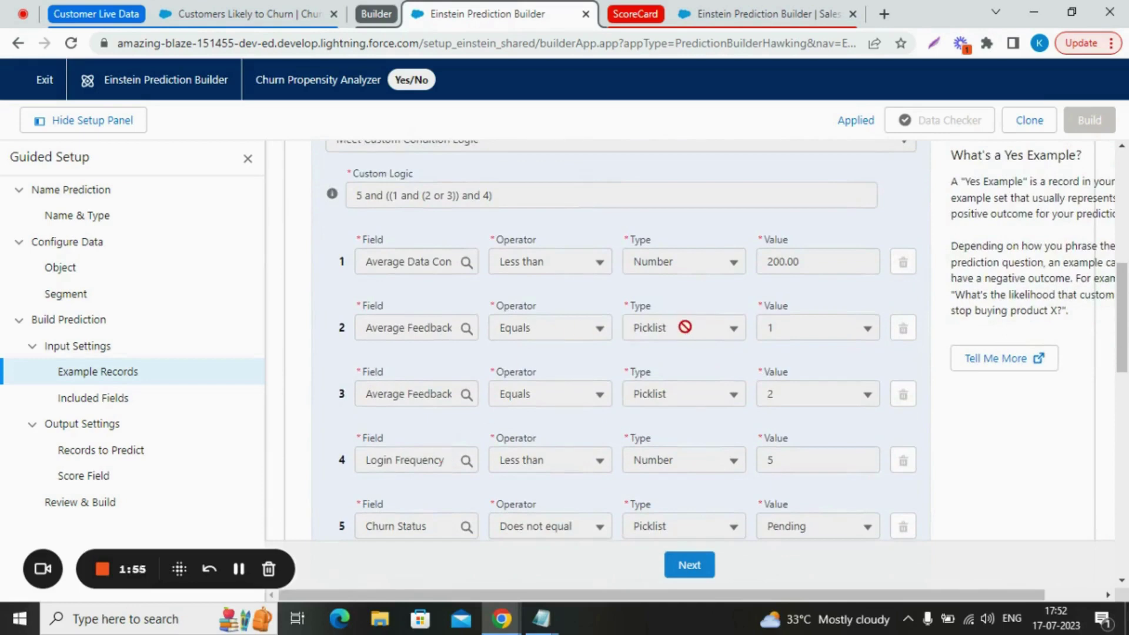
pyautogui.scroll(-6, 698, 327)
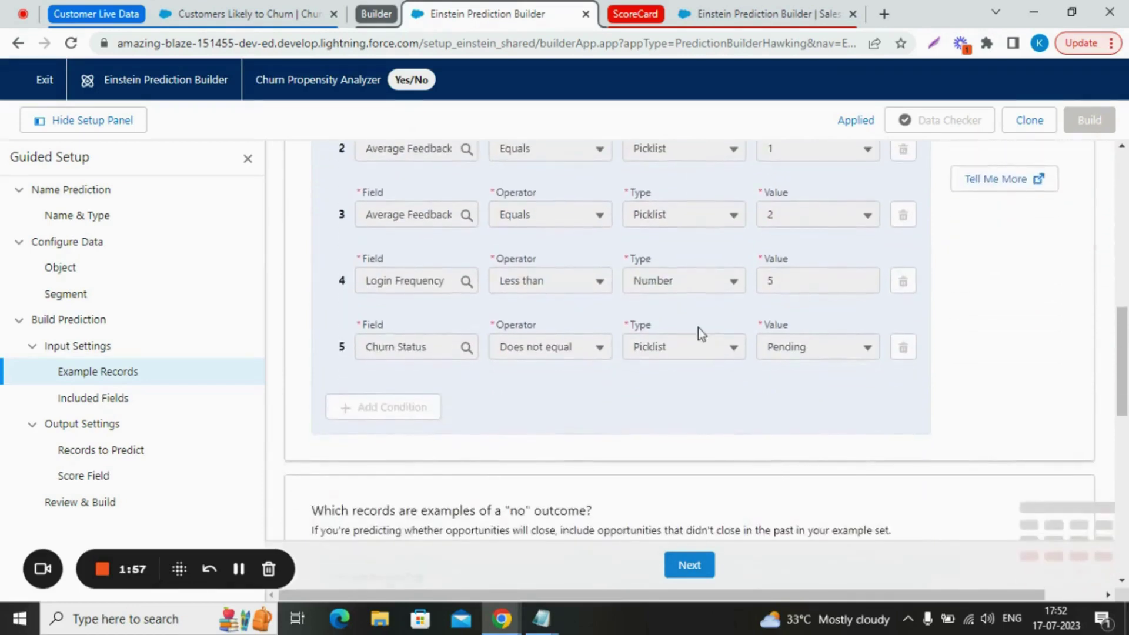
pyautogui.scroll(-3, 697, 327)
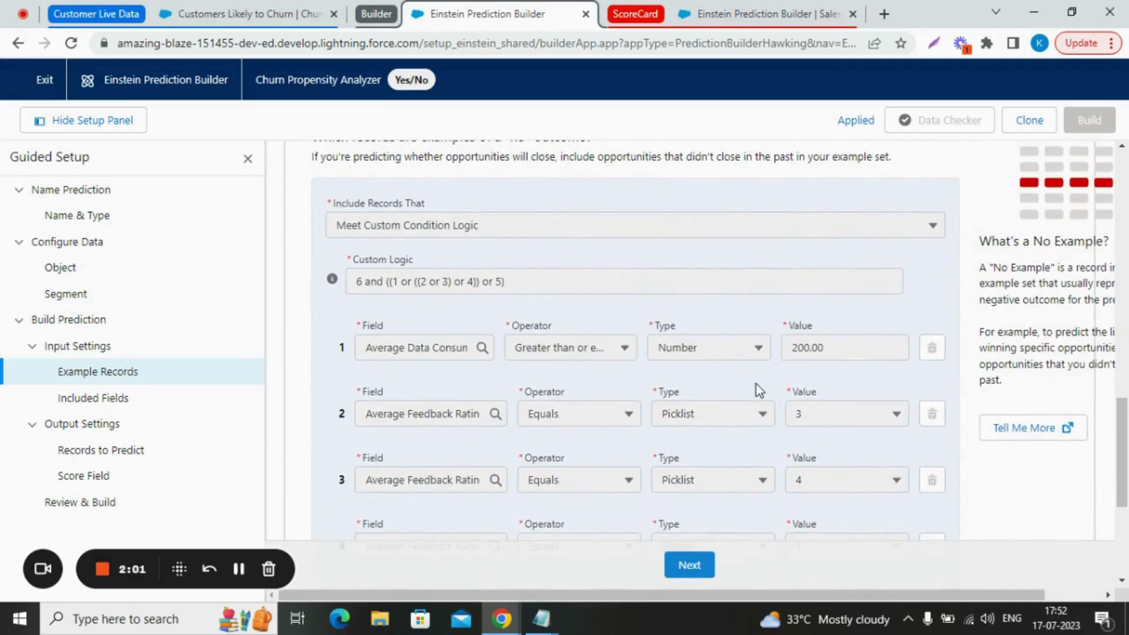
pyautogui.scroll(-1, 757, 384)
pyautogui.scroll(-1, 756, 383)
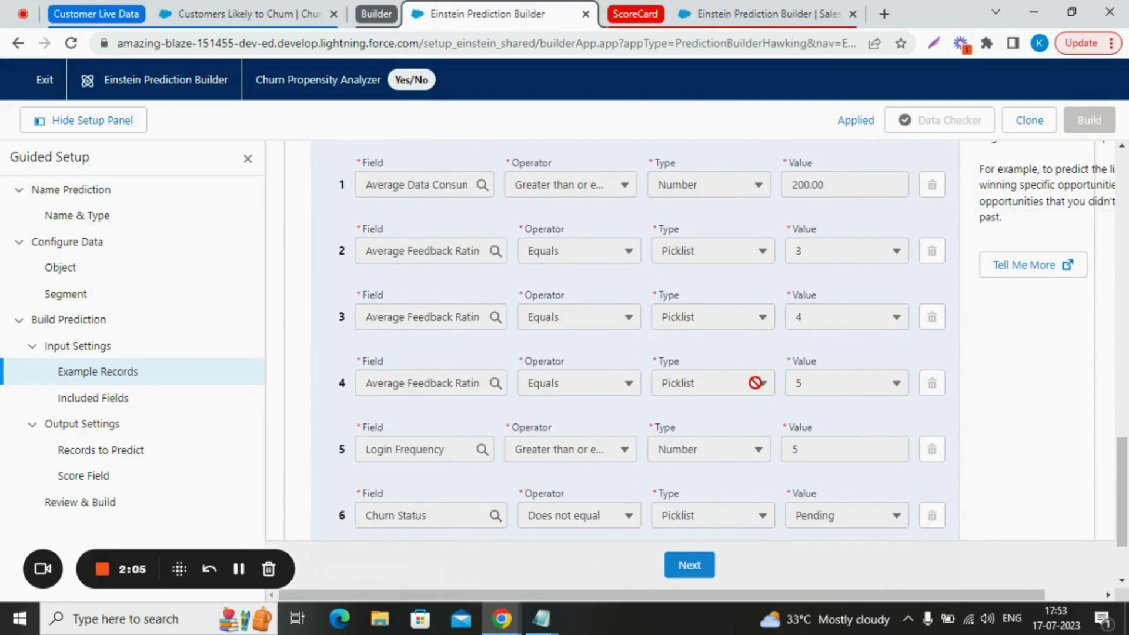
pyautogui.scroll(-1, 756, 383)
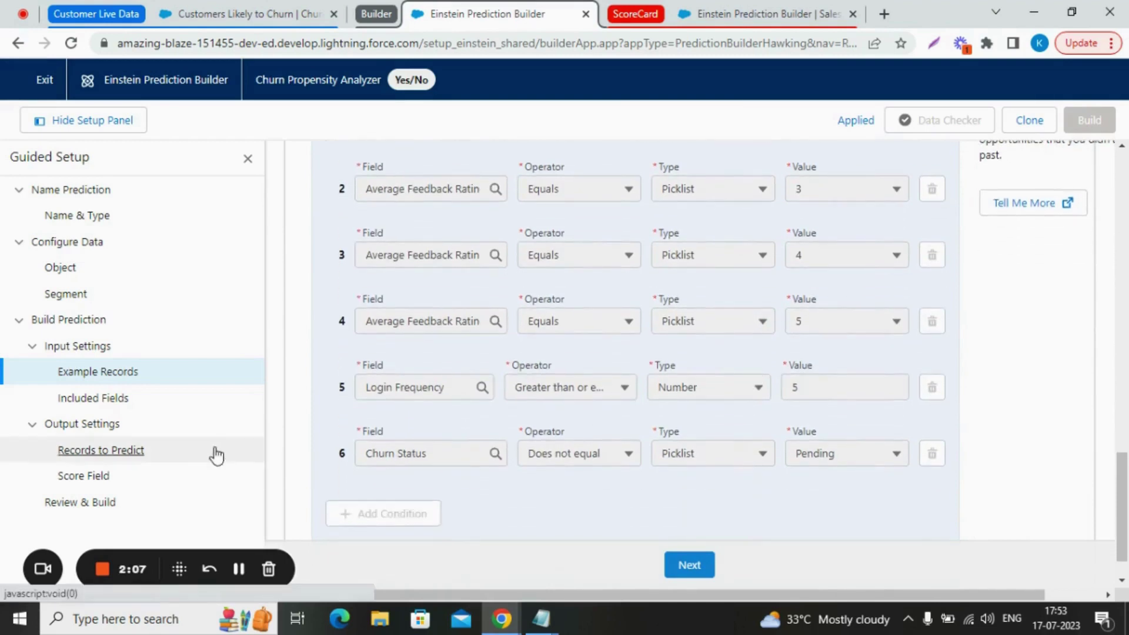
# Step: Confirm all non-example records are predicted and check the Churn Likelihood values score field (Churn_Likelihood_values)
pyautogui.click(217, 454)
pyautogui.scroll(-4, 582, 421)
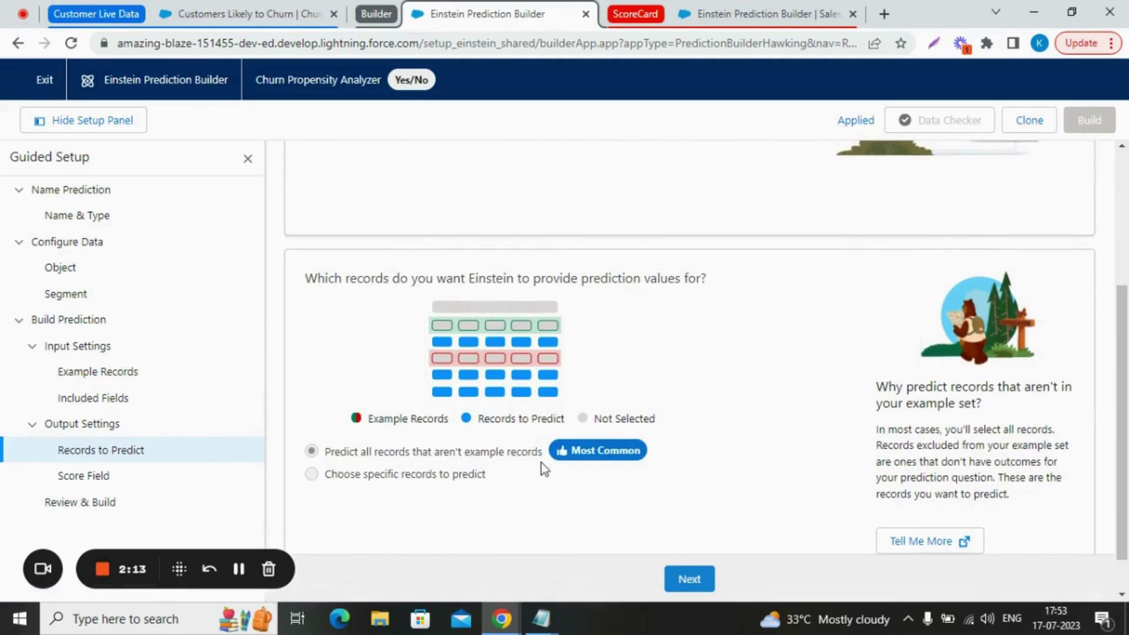
pyautogui.click(122, 479)
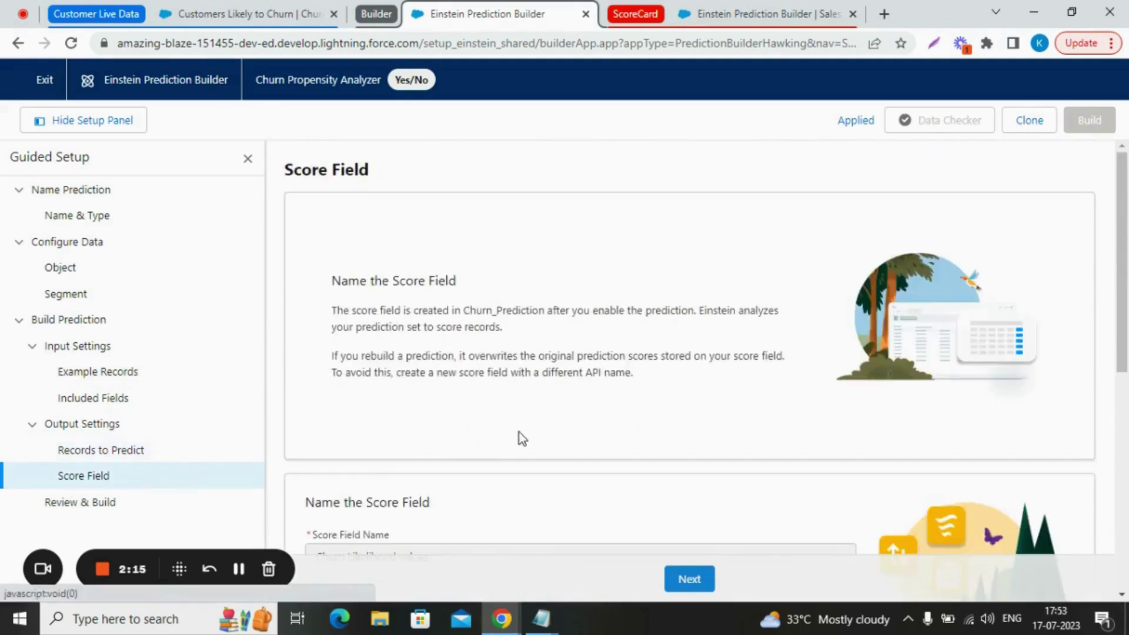
pyautogui.scroll(-3, 520, 432)
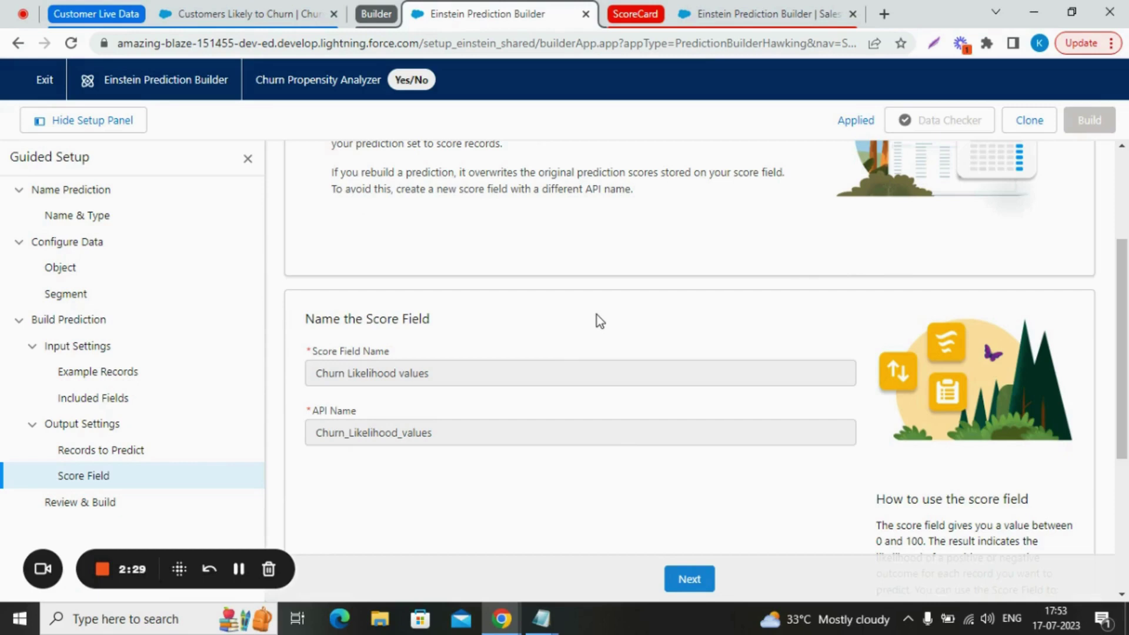
# Step: Review the Scorecard overview: prediction enabled, estimated quality 100, top predictors and result distribution
pyautogui.click(727, 10)
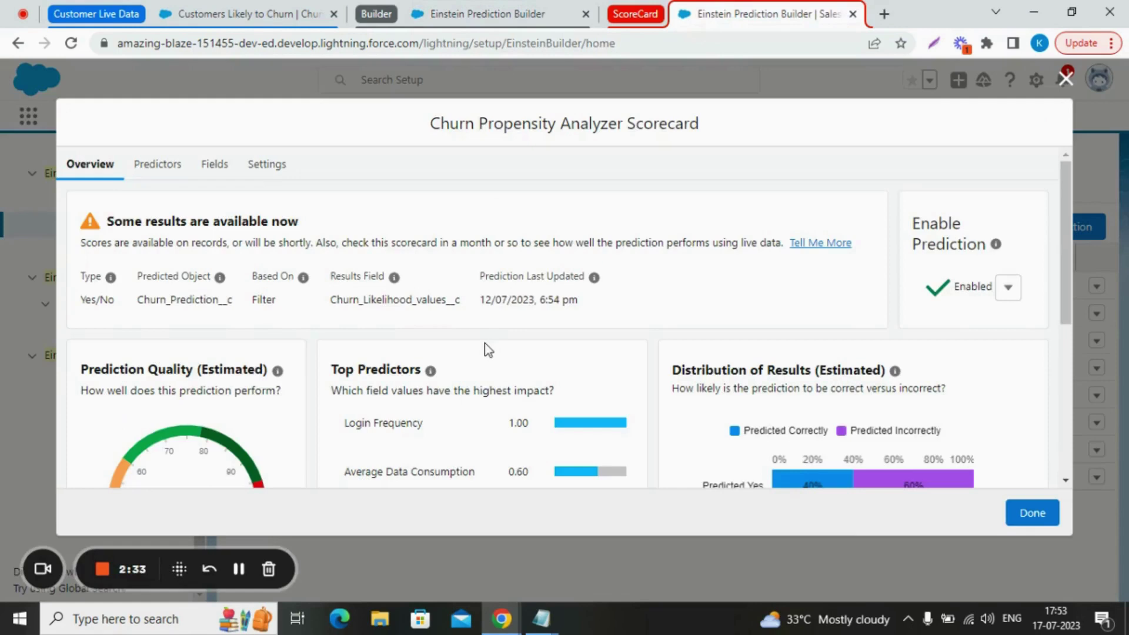
pyautogui.scroll(-3, 487, 350)
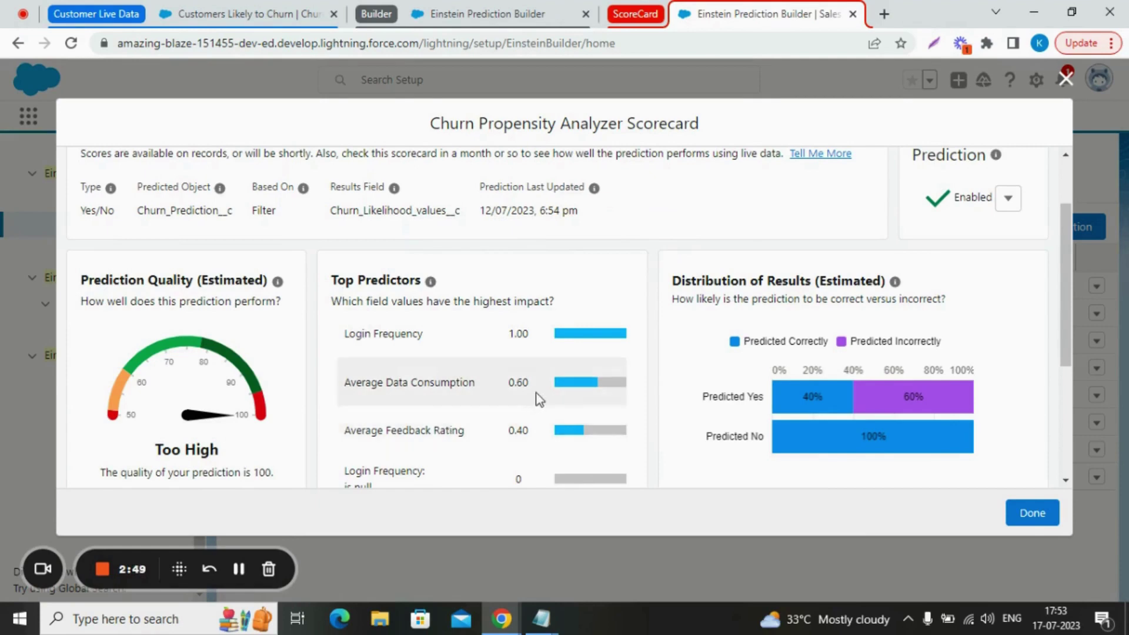
pyautogui.scroll(-1, 537, 396)
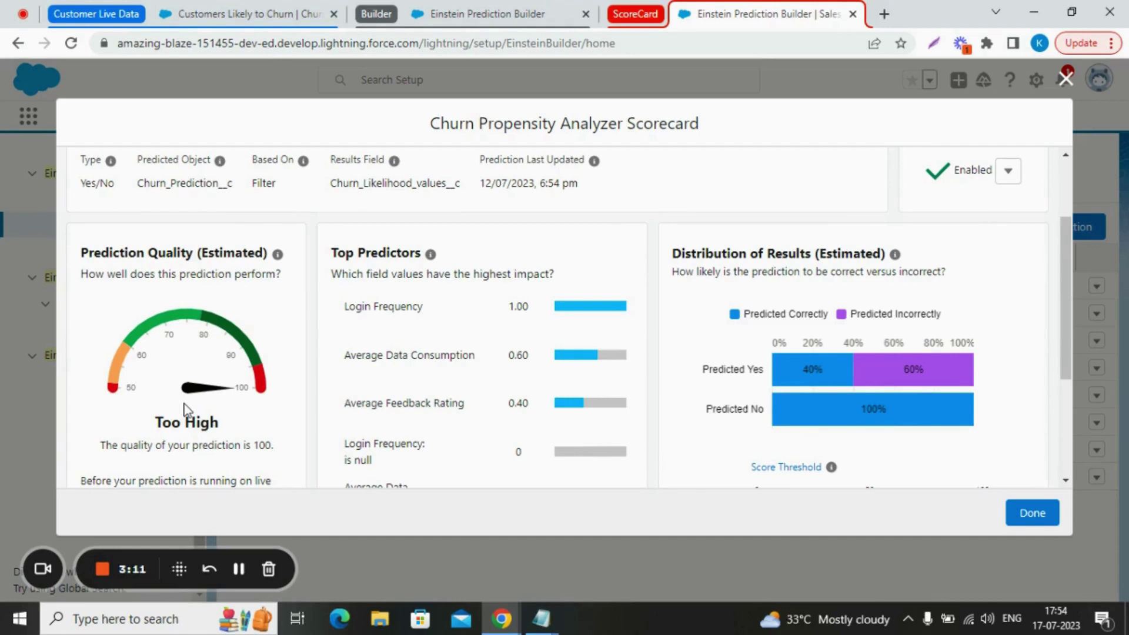
# Step: Open customer C-5488 and review its 69.0 churn score, led by feedback rating and data consumption
pyautogui.click(238, 6)
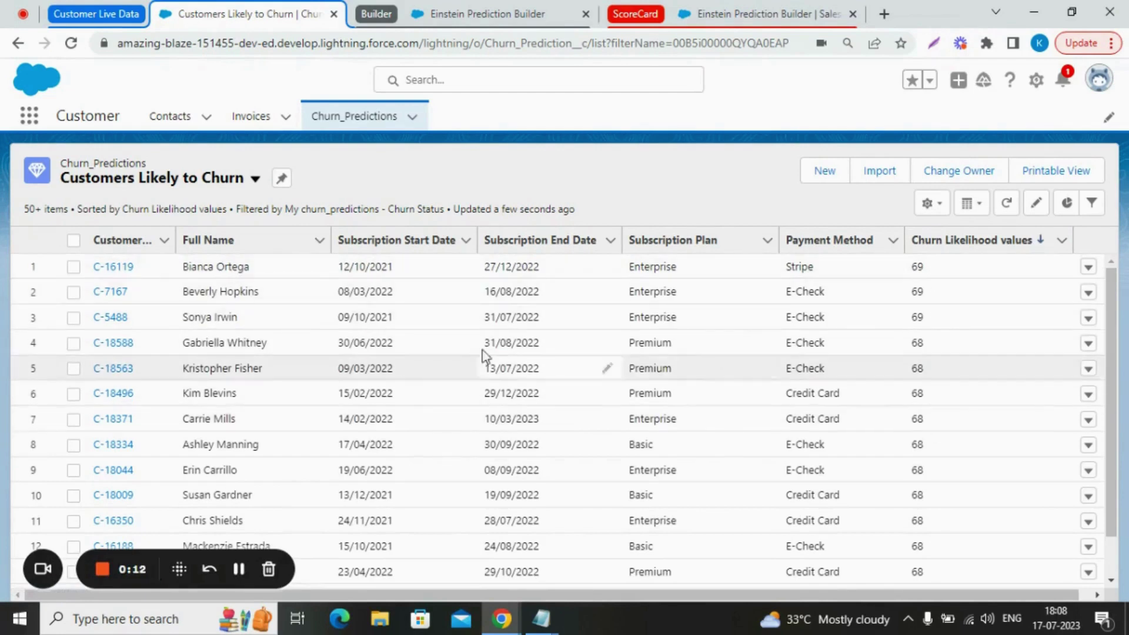
pyautogui.click(130, 319)
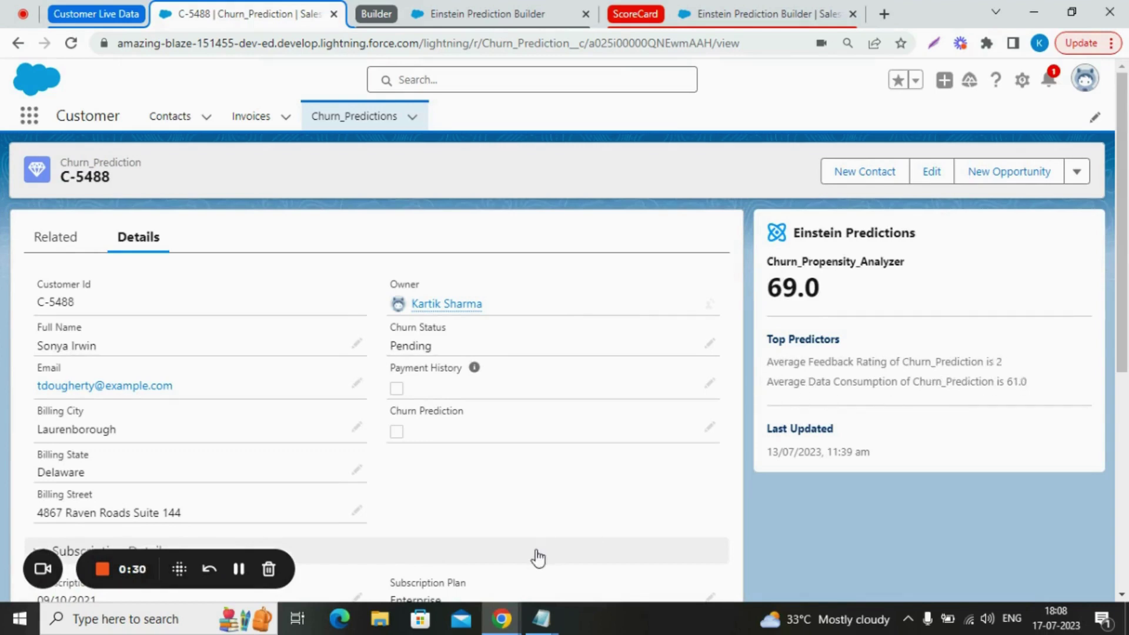
pyautogui.scroll(-5, 488, 472)
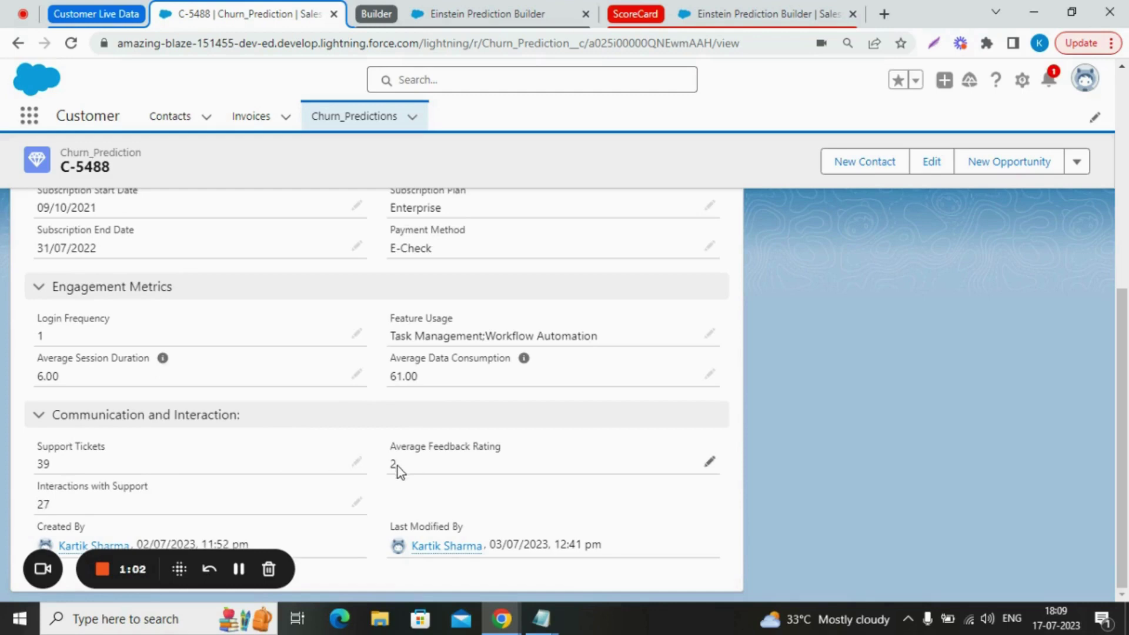
pyautogui.scroll(6, 615, 412)
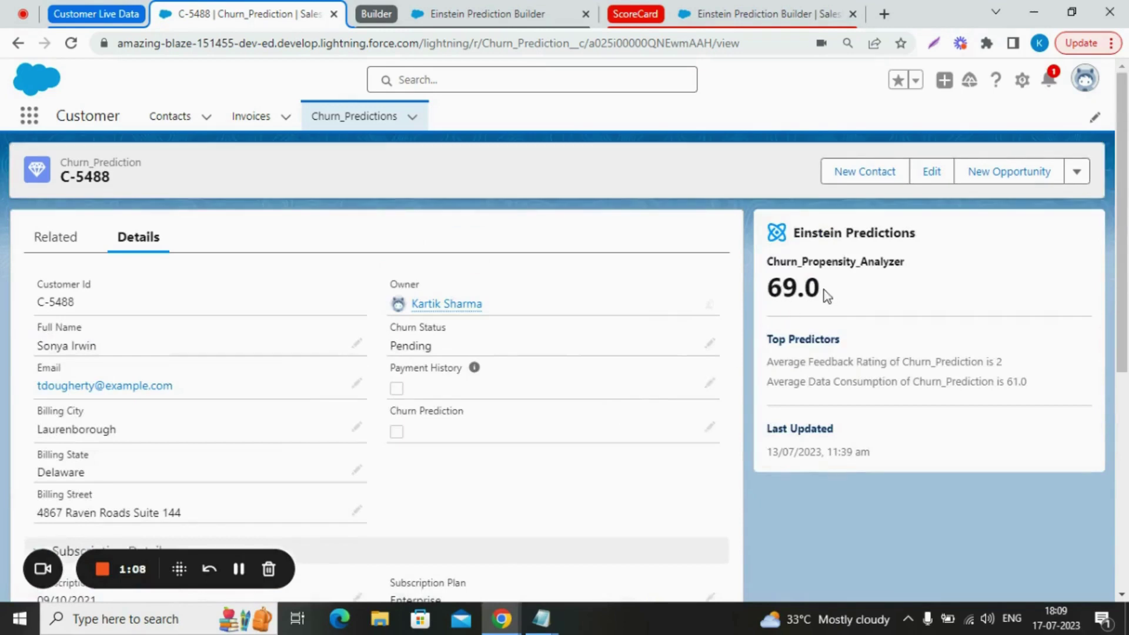
# Step: Sort Customers Likely to Churn by Churn Likelihood values ascending and open record C-0666
pyautogui.click(16, 47)
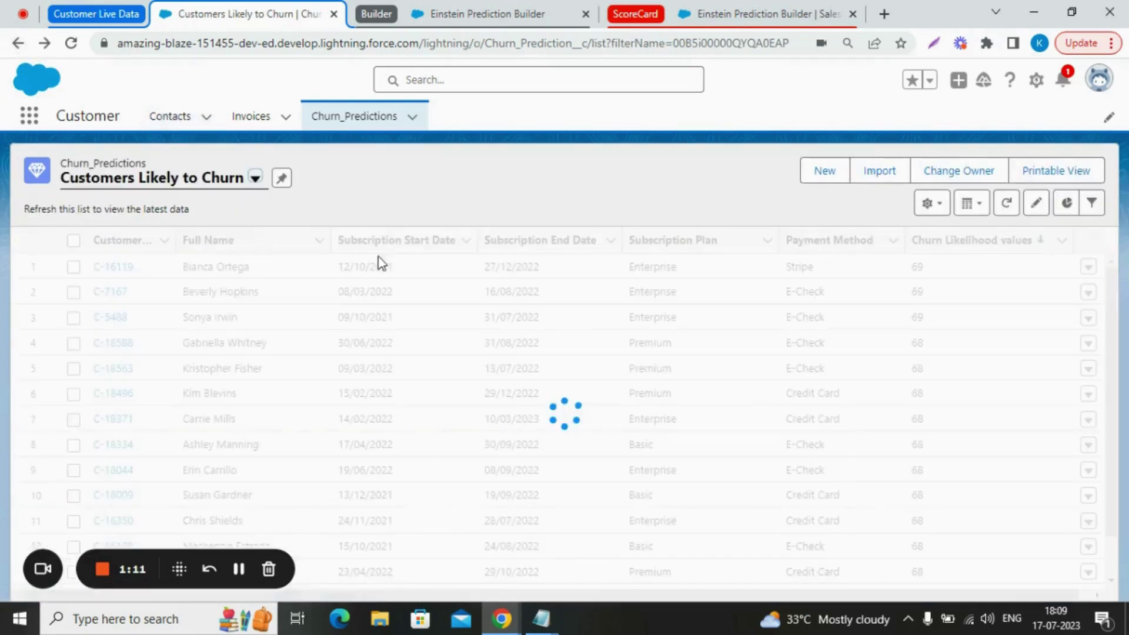
pyautogui.click(980, 238)
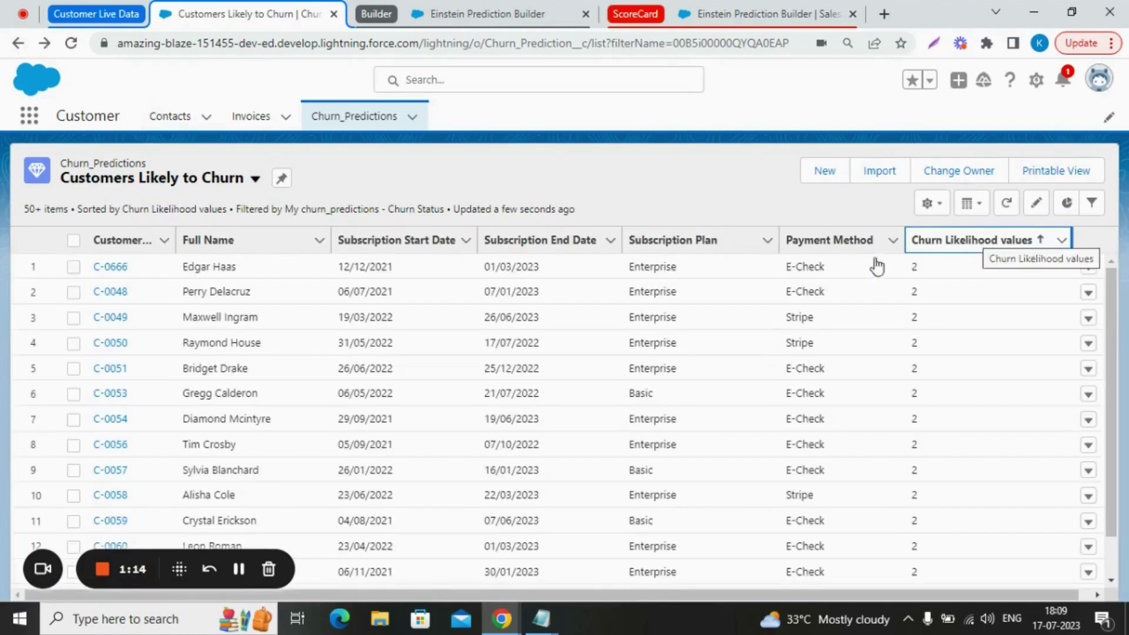
pyautogui.click(112, 266)
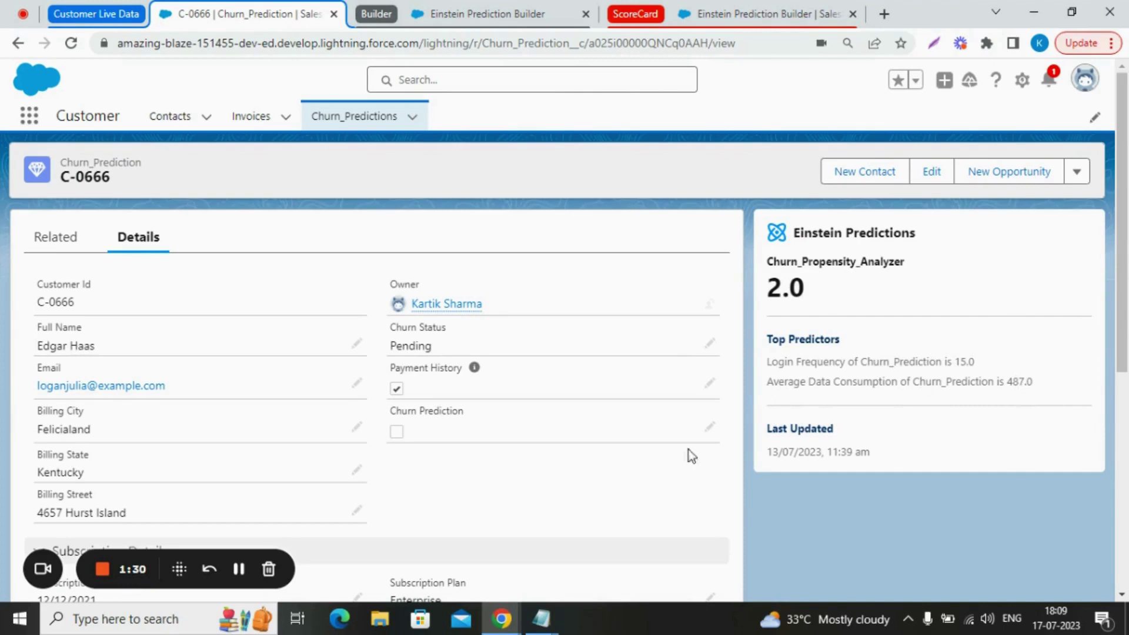
# Step: Review C-0666's low Einstein churn score of 2.0, then return to the list
pyautogui.scroll(-6, 658, 461)
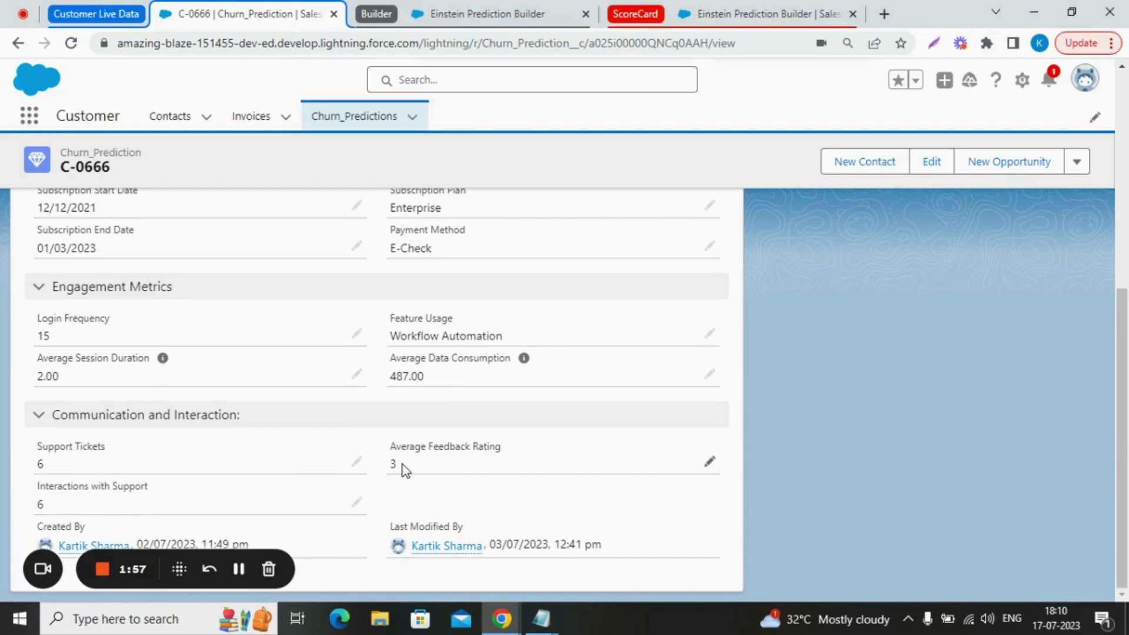
pyautogui.scroll(10, 404, 465)
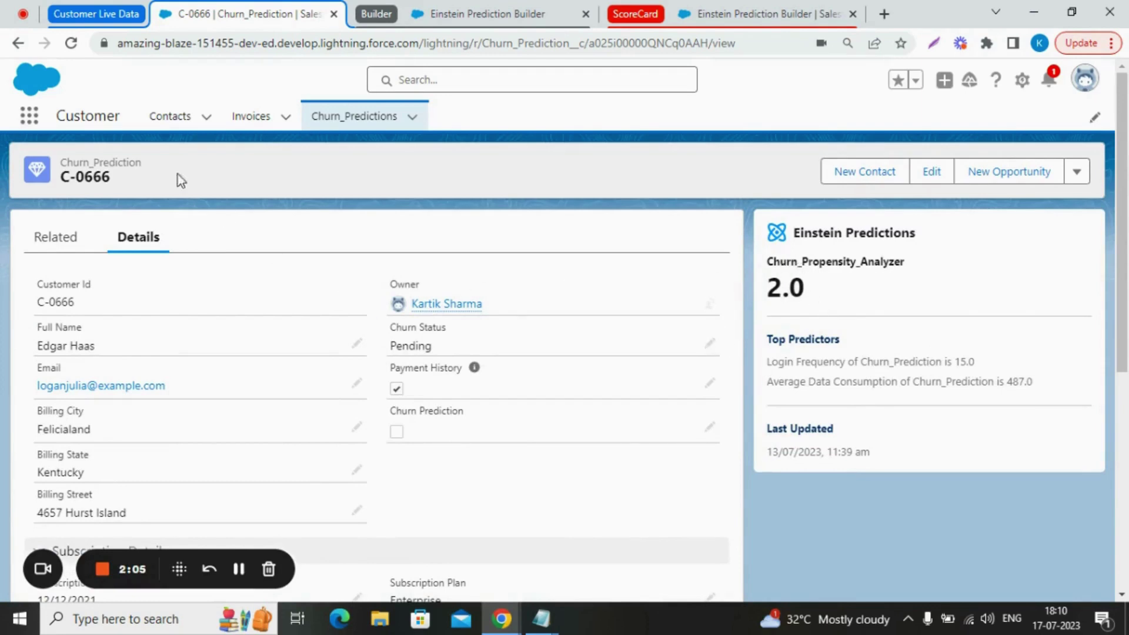
pyautogui.click(18, 43)
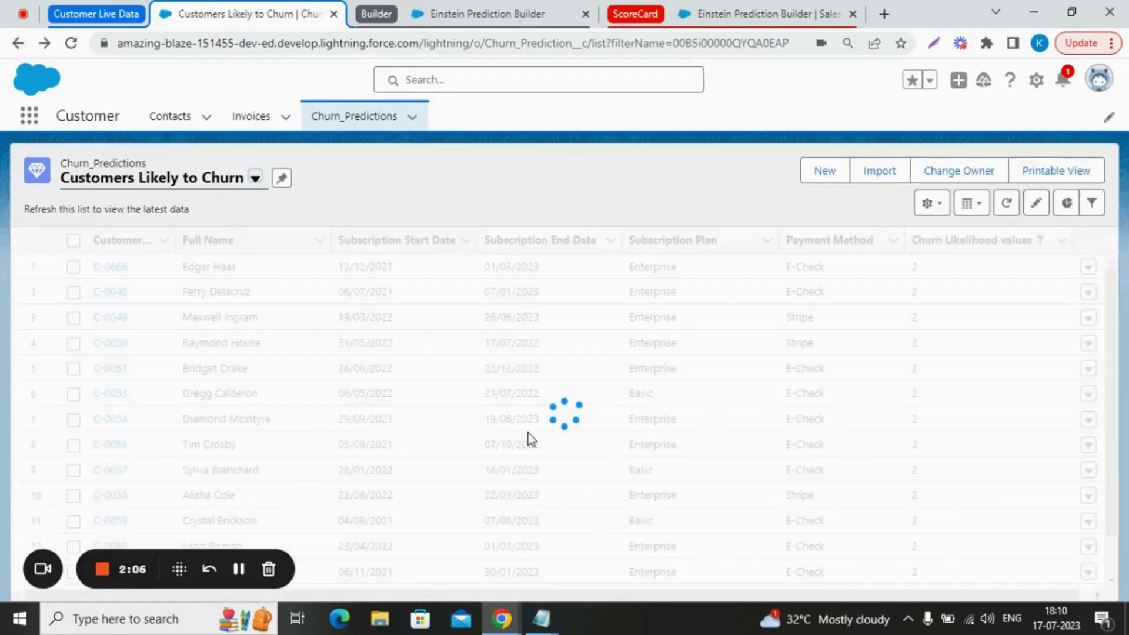